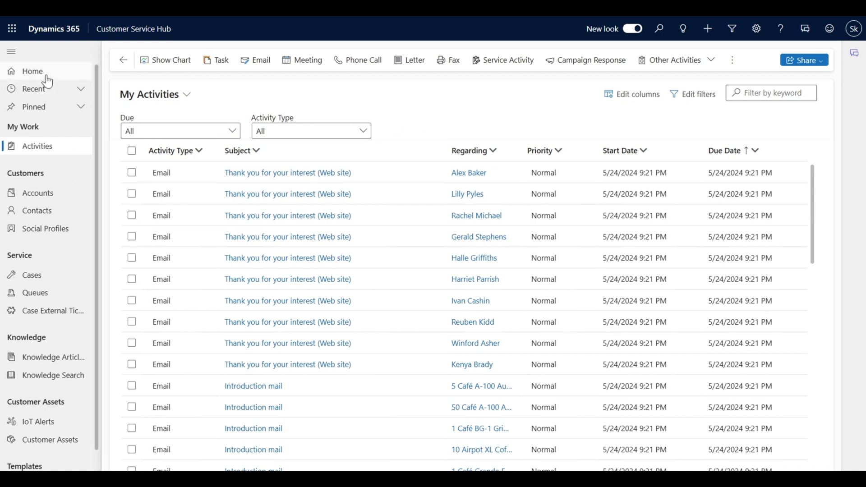
# From the My Activities home view, open Personalization Settings from the gear menu.
pyautogui.click(36, 146)
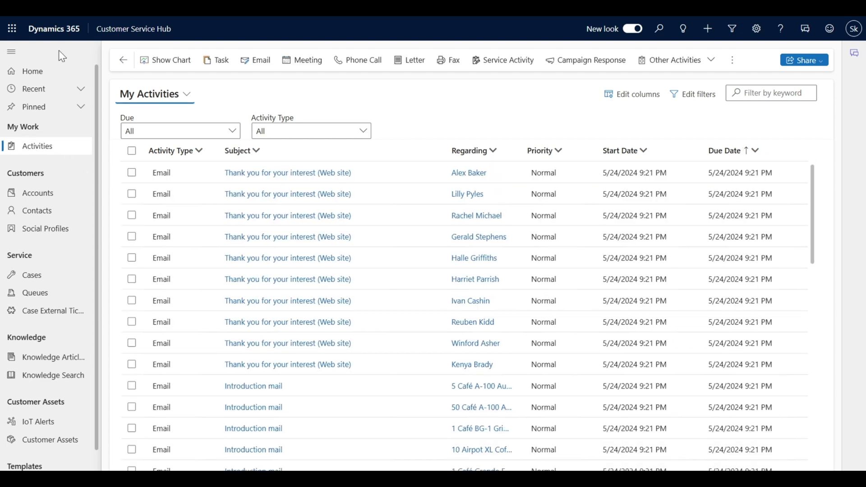
pyautogui.click(32, 71)
pyautogui.click(757, 29)
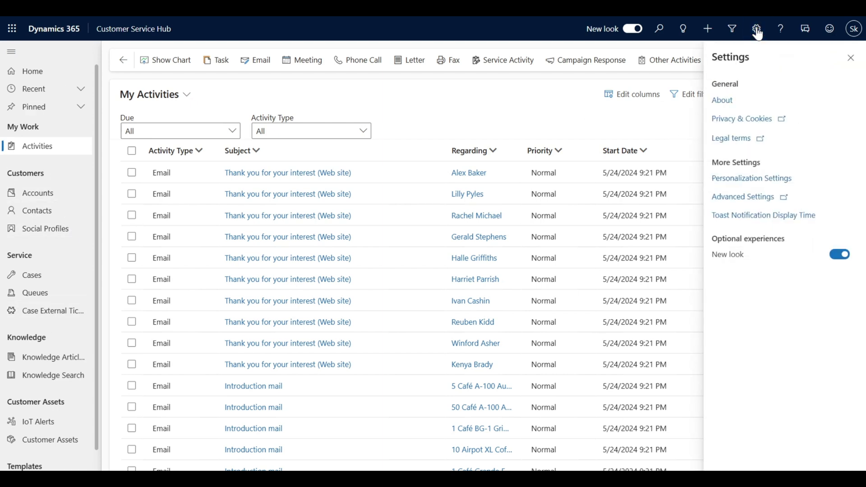
pyautogui.click(766, 180)
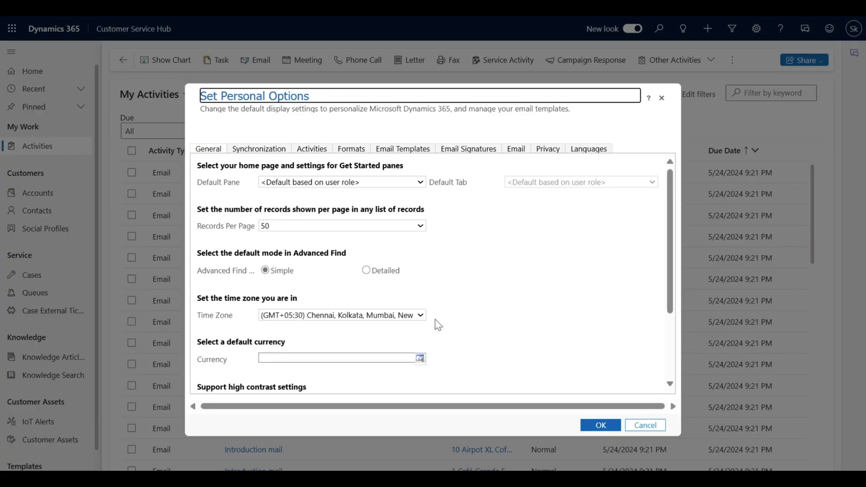
# Set Default Pane to Service and Default Tab to Accounts, and save with OK.
pyautogui.click(420, 183)
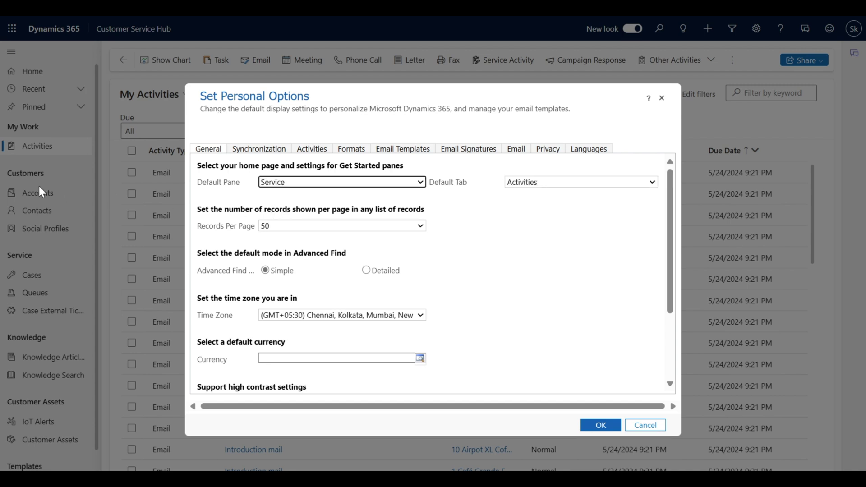
pyautogui.click(512, 184)
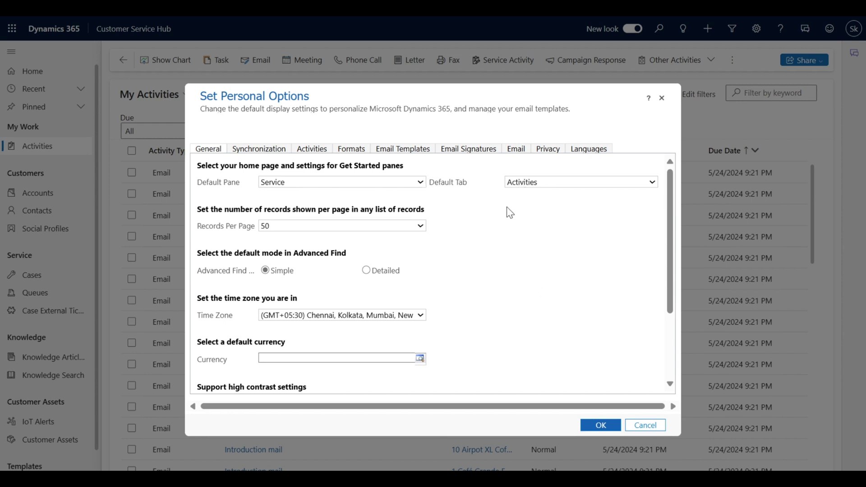
pyautogui.press('Up')
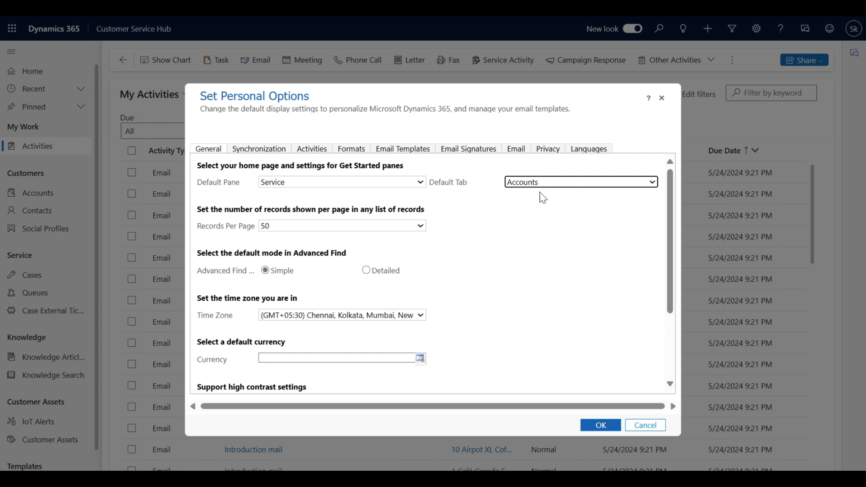
pyautogui.click(600, 426)
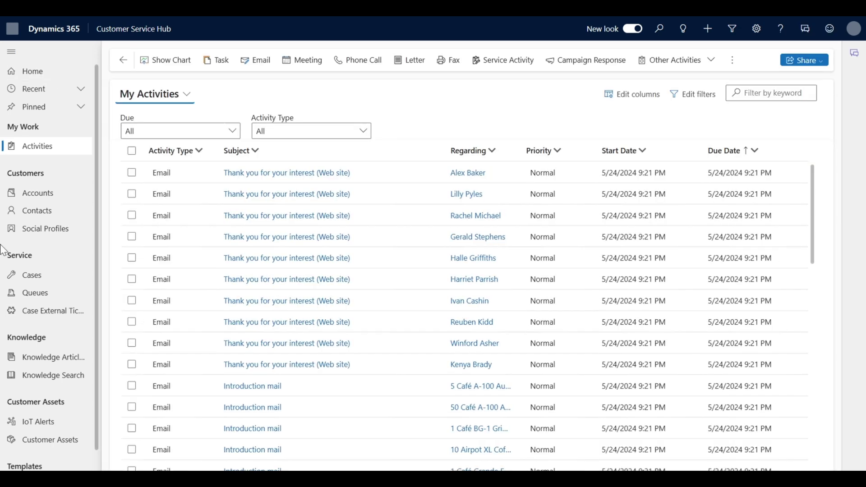
# Return to Home twice to verify it now loads My Active Accounts.
pyautogui.click(54, 75)
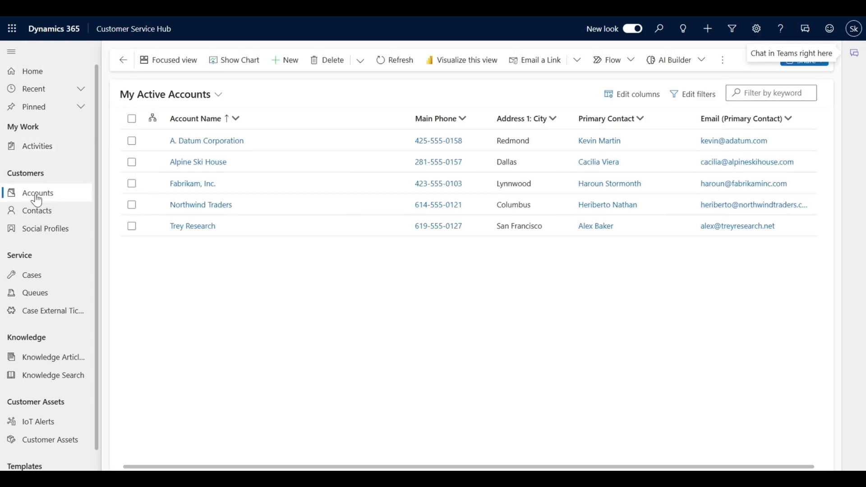
pyautogui.click(40, 72)
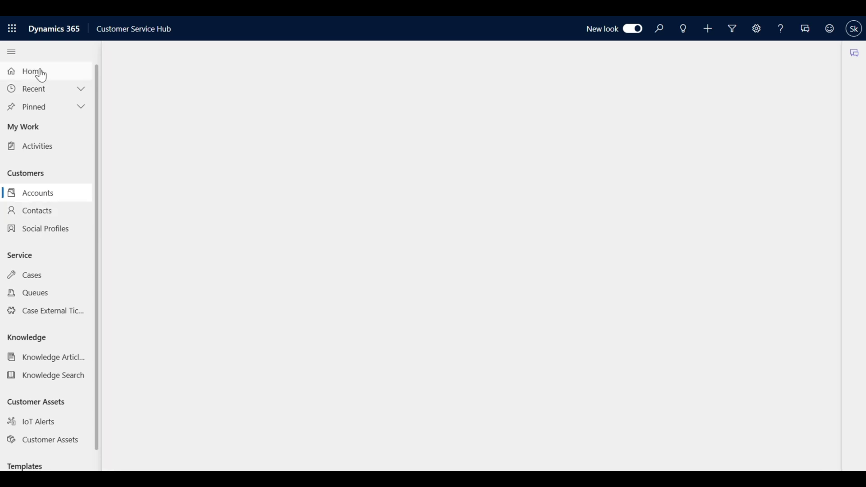